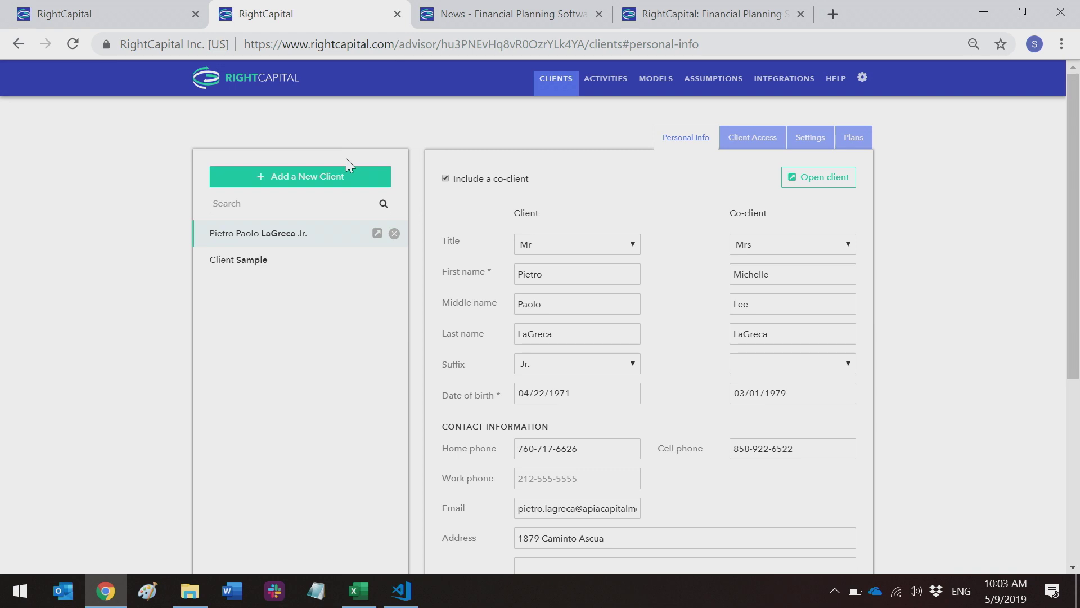
- Add a new client with first name test and last name test, choosing to input the client's information now
click(350, 172)
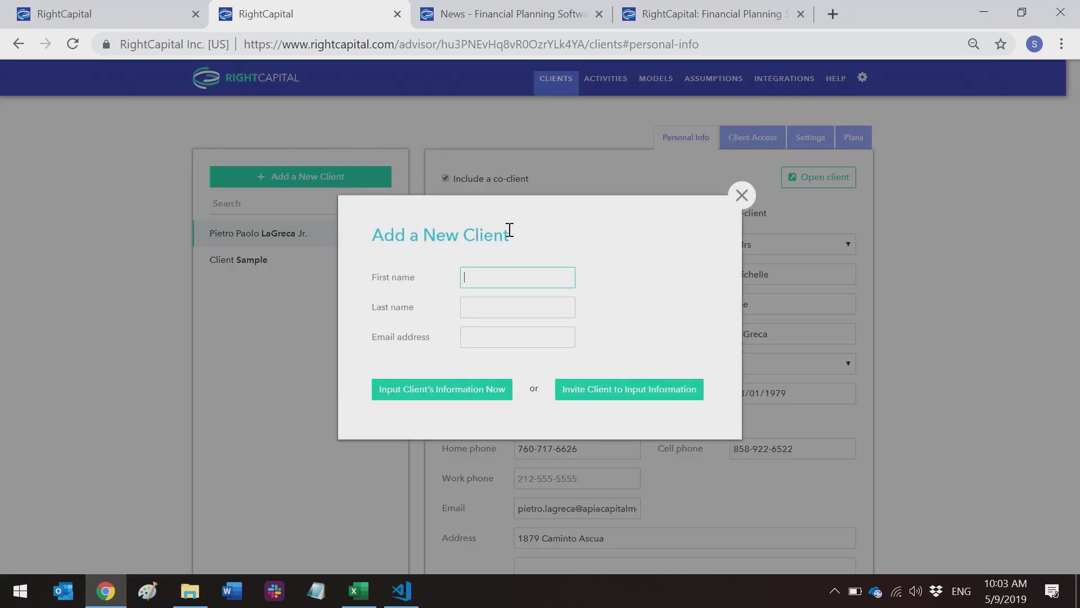
click(520, 274)
text(test)
click(521, 304)
text(test)
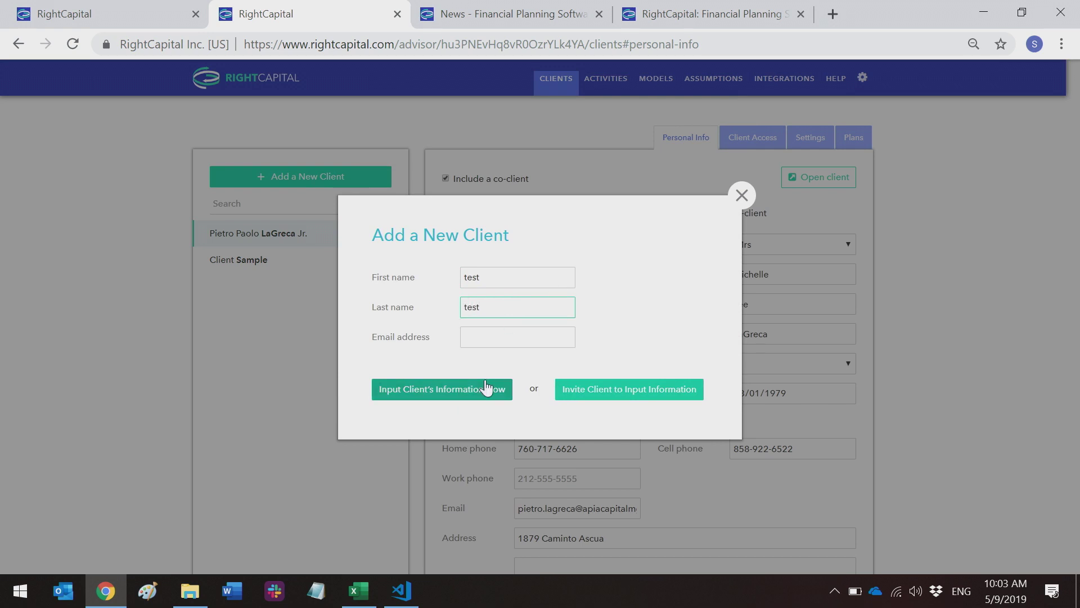
click(487, 388)
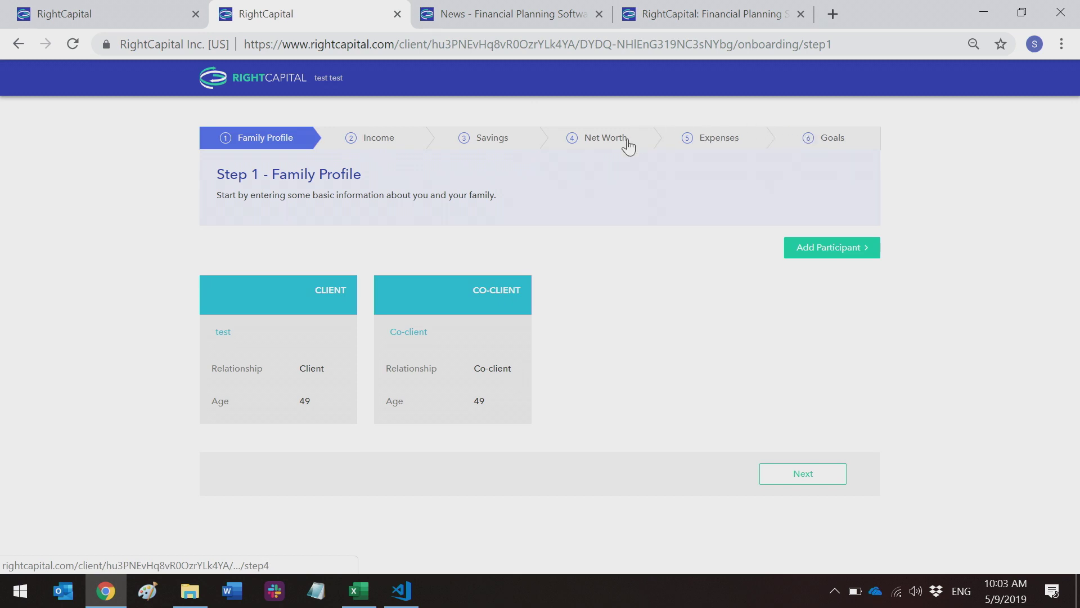
- Look through the new client's onboarding steps for Income, Savings and Goals
click(385, 151)
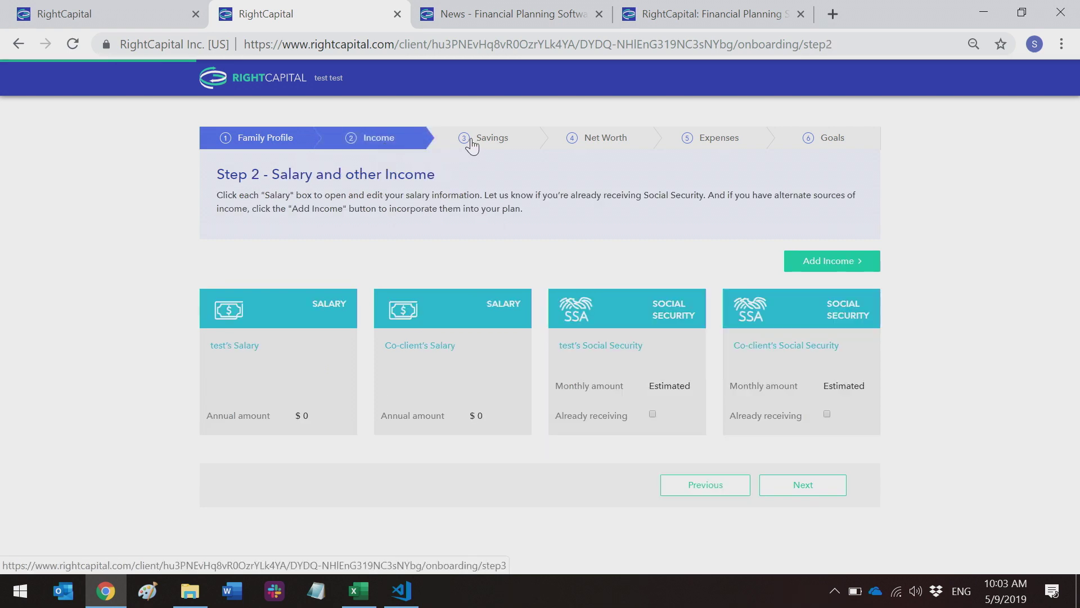
click(487, 142)
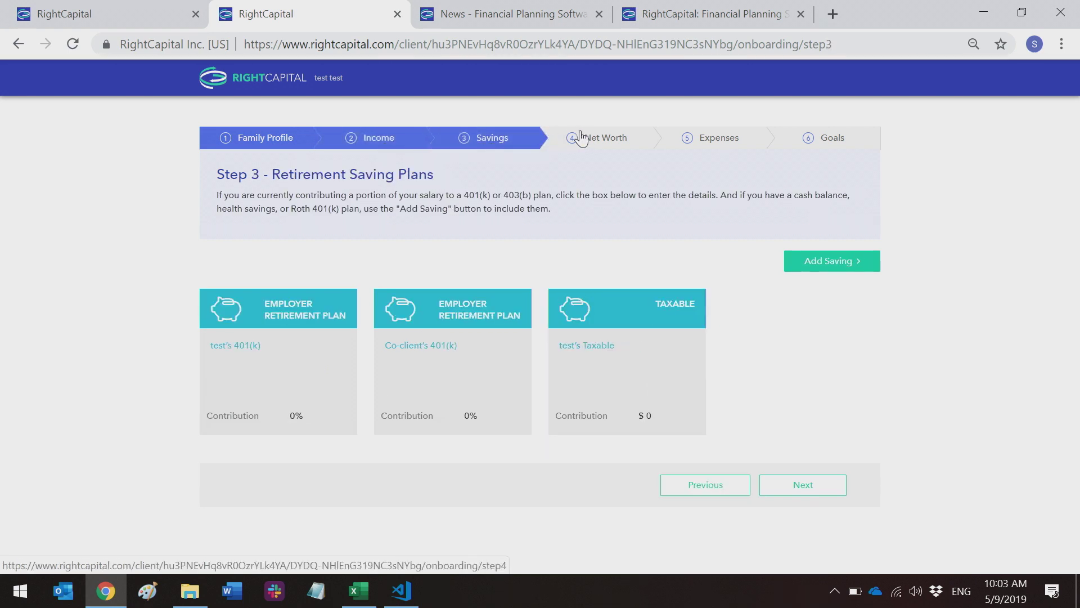
click(810, 152)
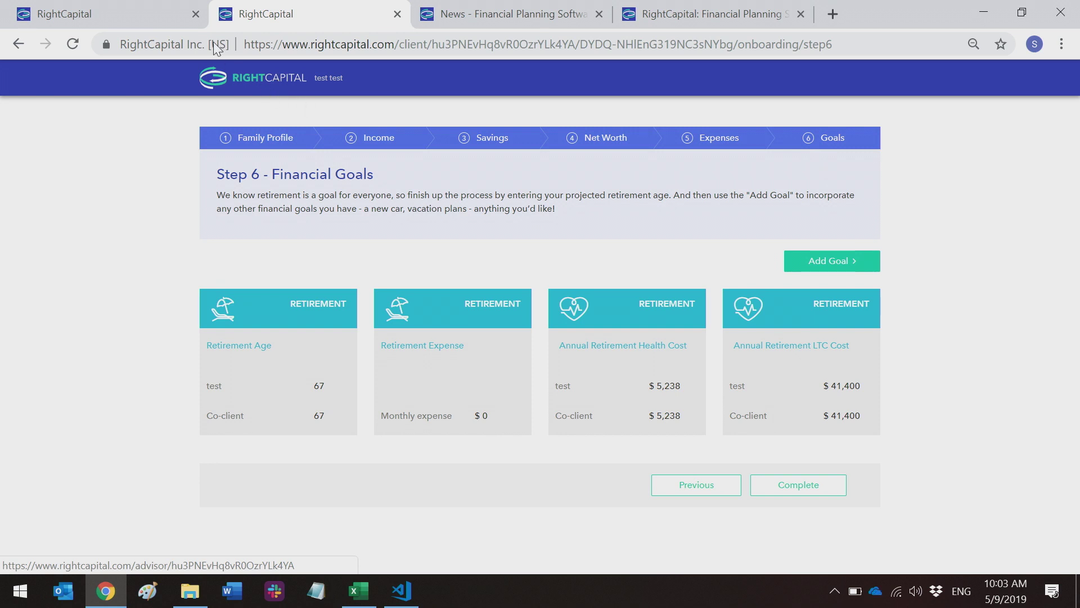
- Switch to the sample client's plan and open the Student Loan analysis with its action items expanded
click(169, 7)
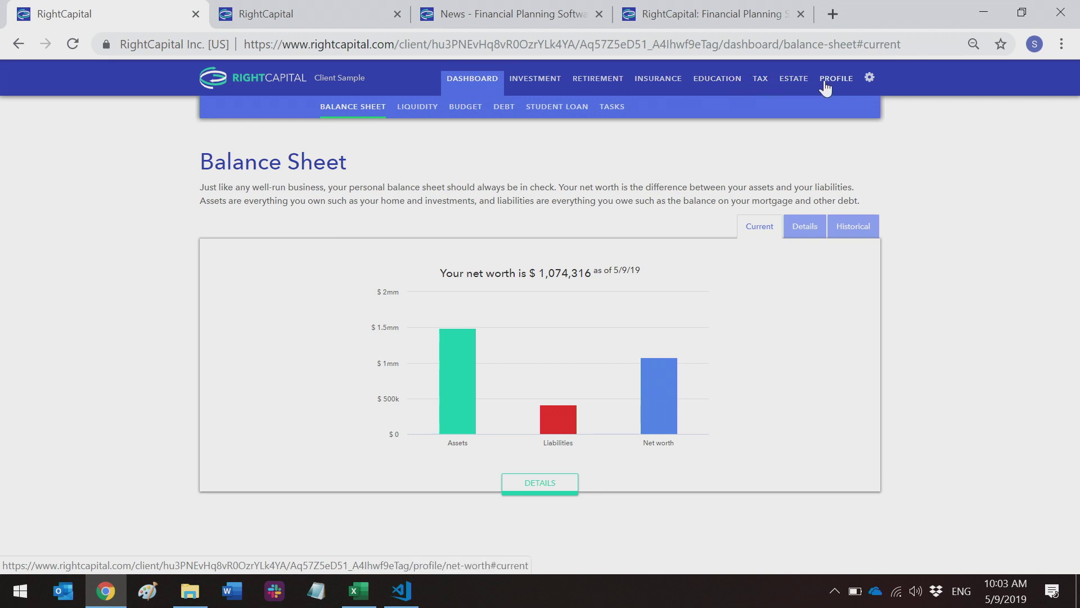
click(557, 106)
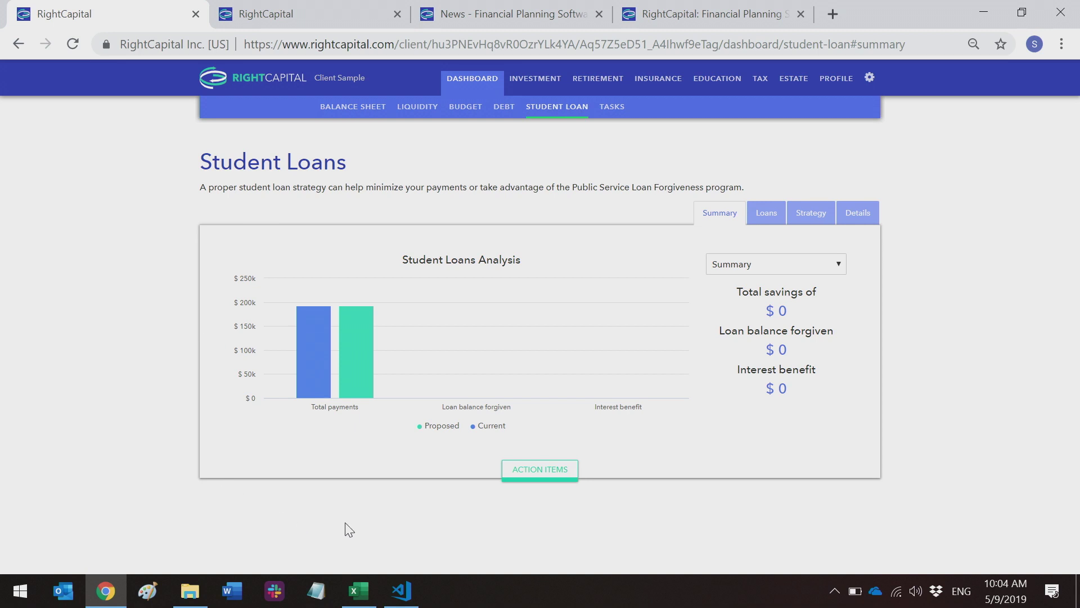
click(549, 473)
scroll(1078, 408, down, 1)
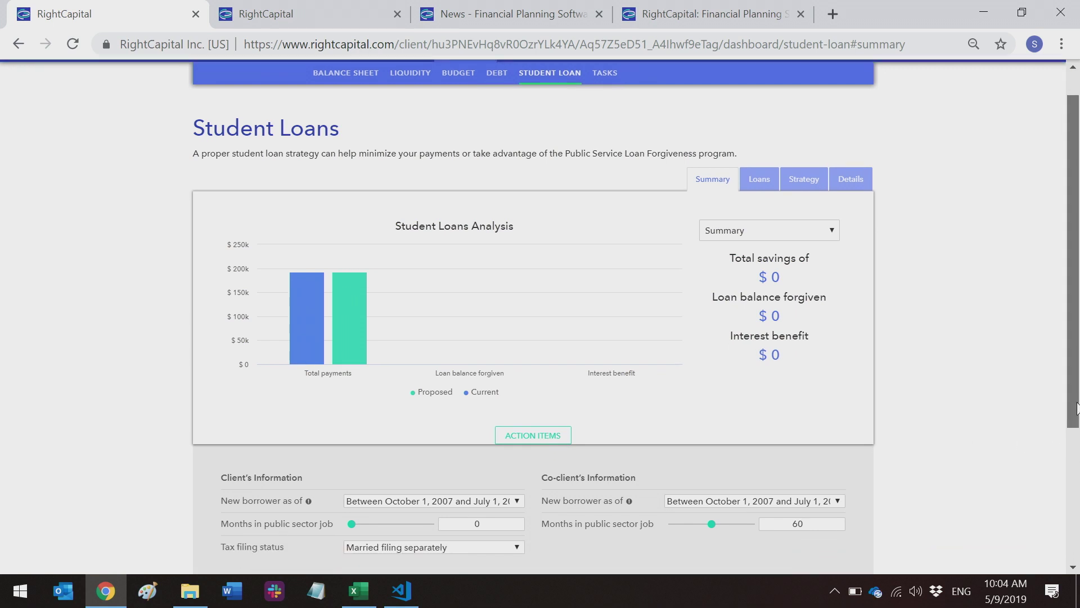
scroll(1078, 408, down, 2)
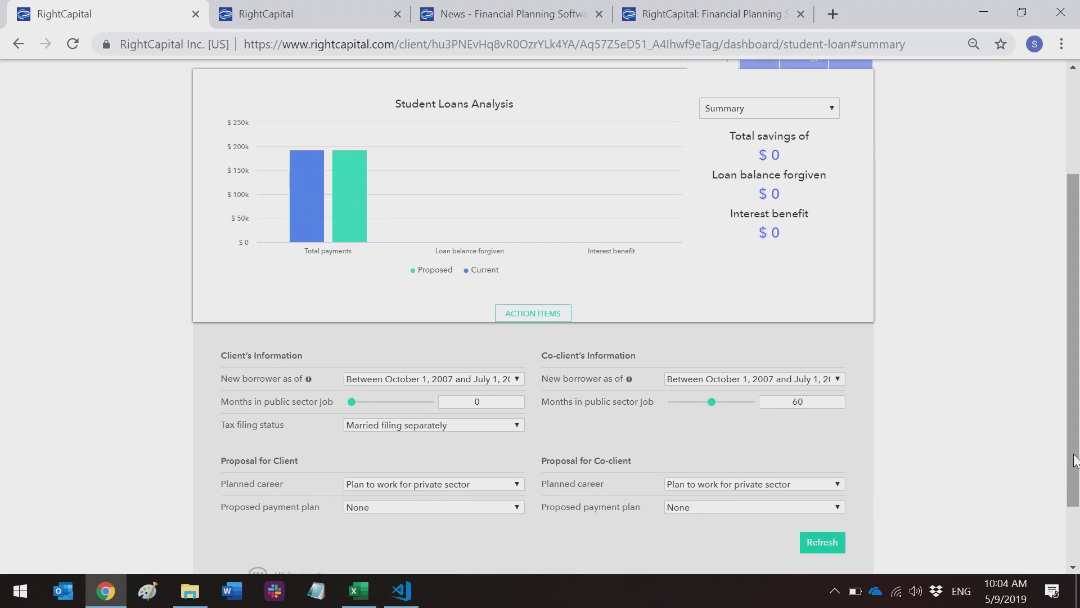
mouse_move(312, 232)
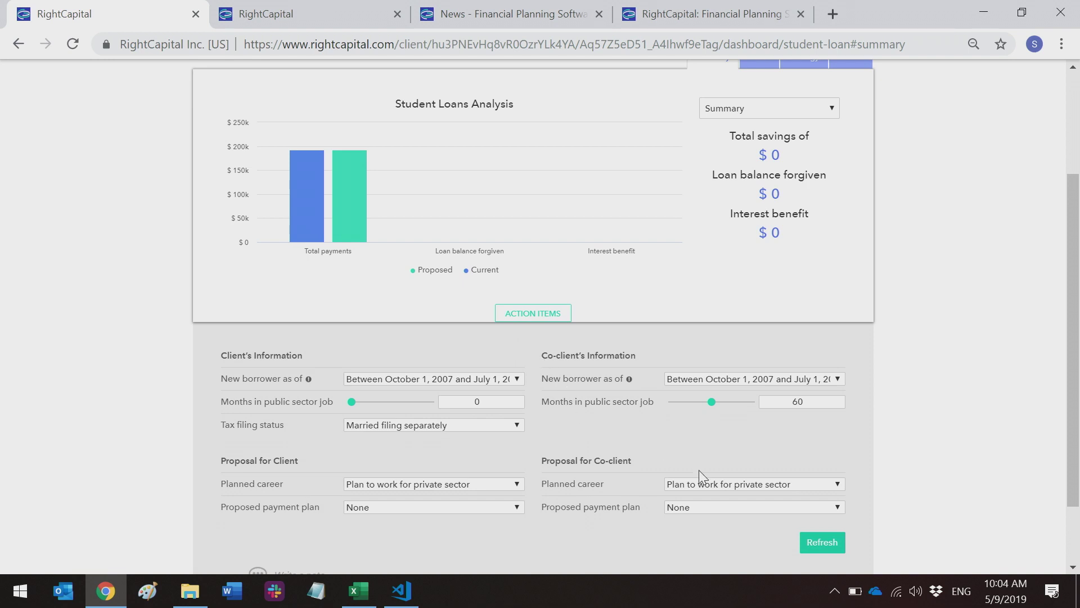
- Set the co-client's planned career to public service toward the Loan Forgiveness Program and the payment plan to REPAYE, and refresh the analysis
click(712, 483)
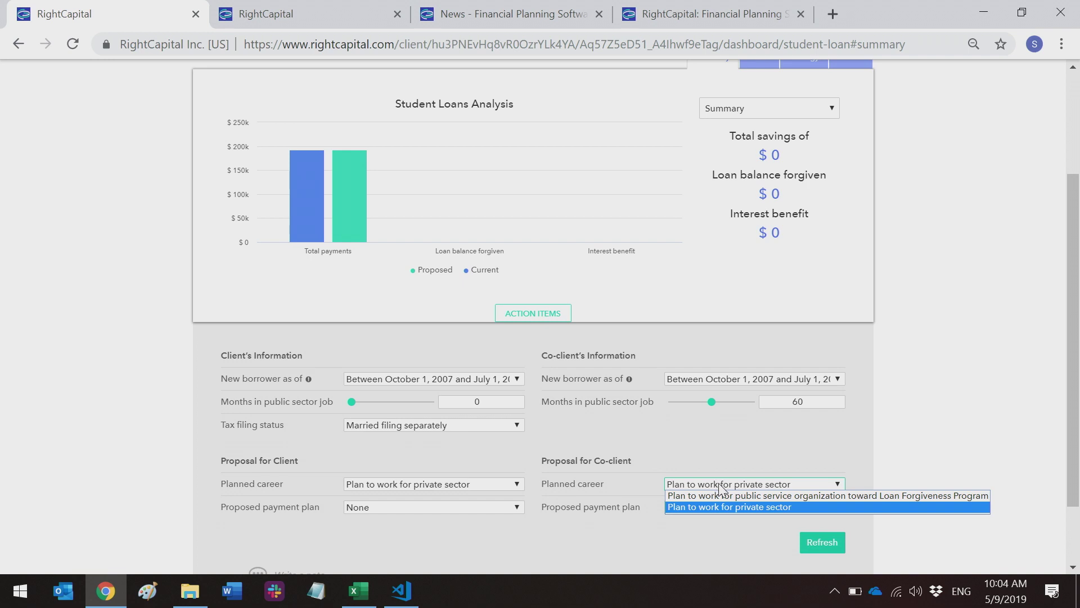
click(723, 494)
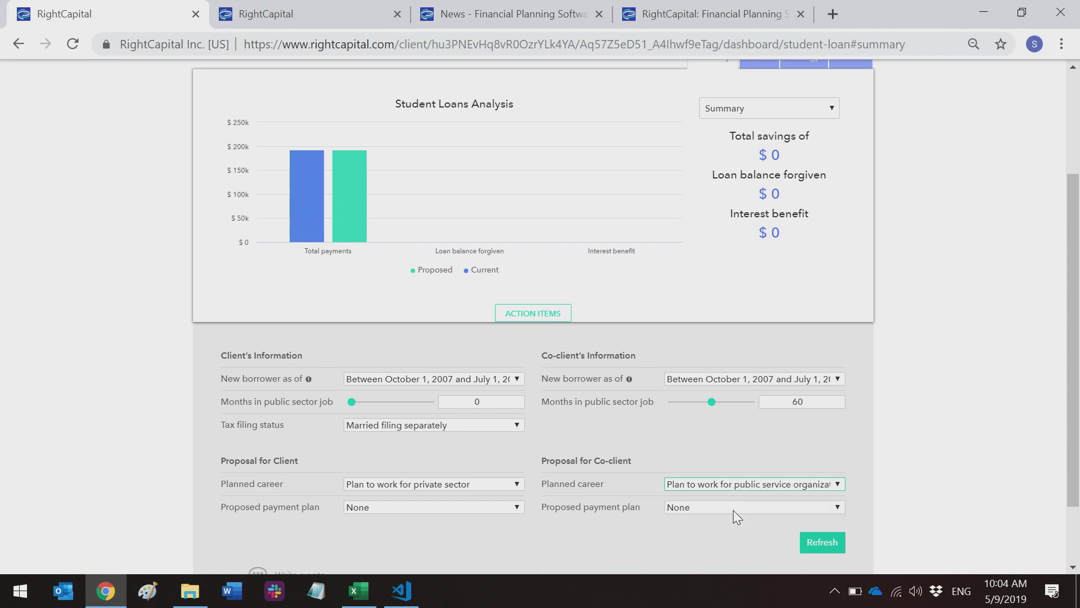
click(733, 508)
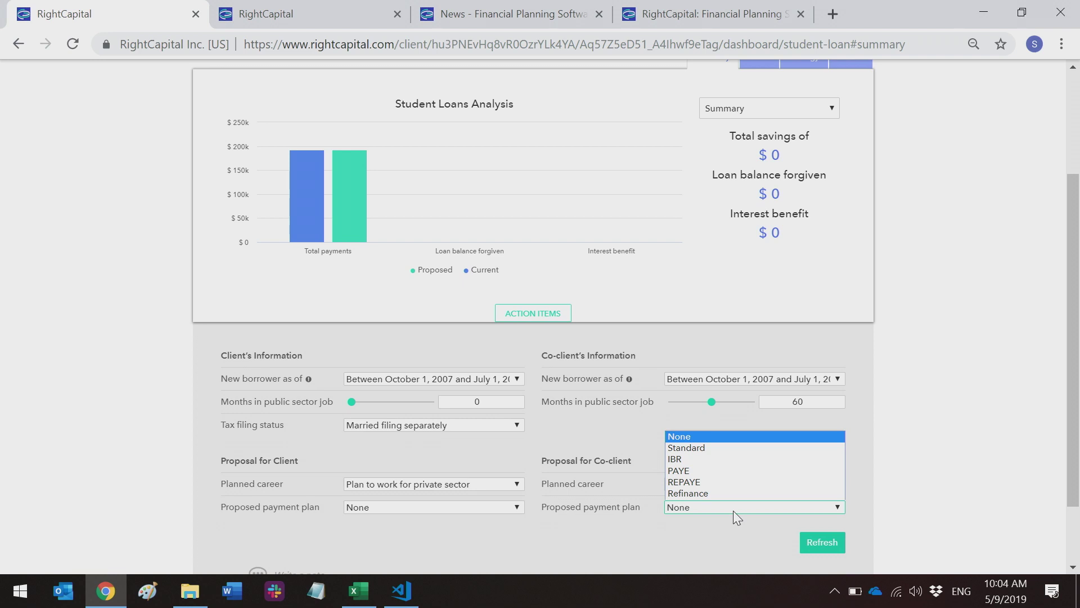
click(742, 482)
click(821, 559)
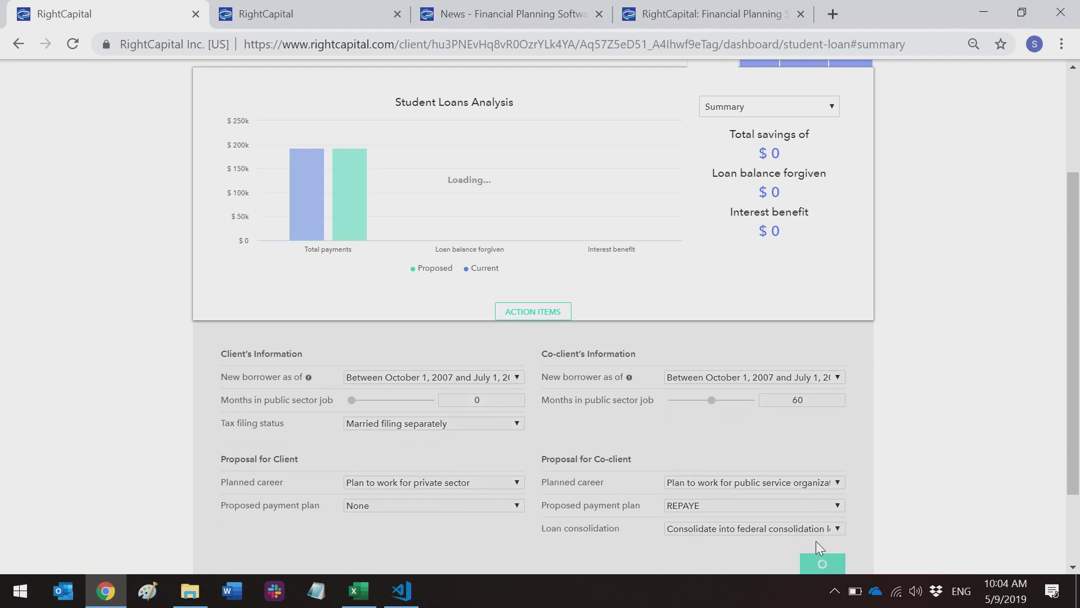
- Review the proposed student loan savings and change the analysis chart to the Payments view
drag(1067, 399, 1067, 359)
drag(805, 213, 734, 216)
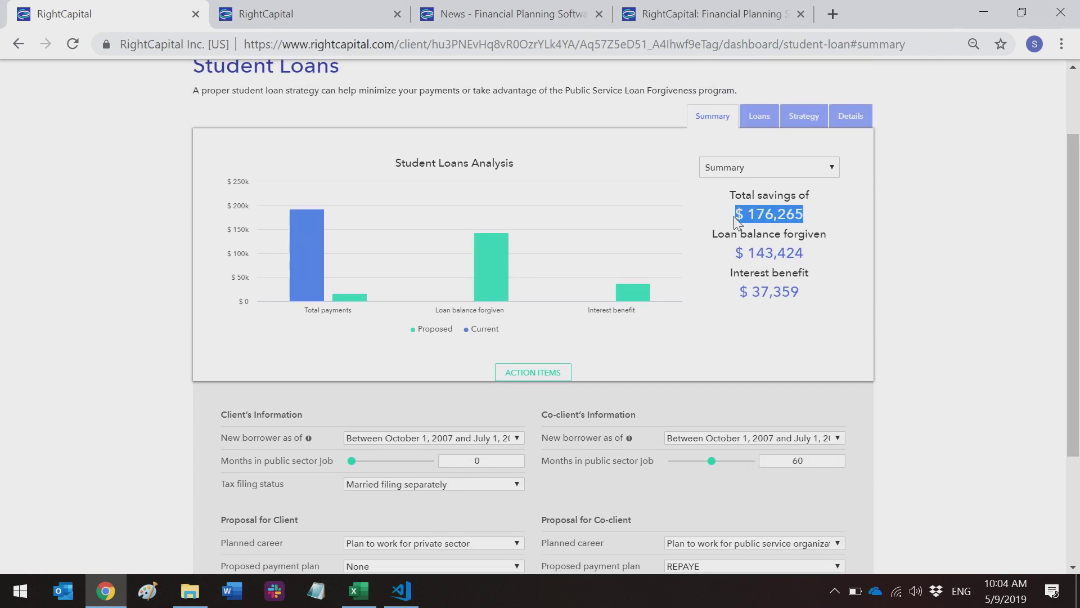
click(856, 264)
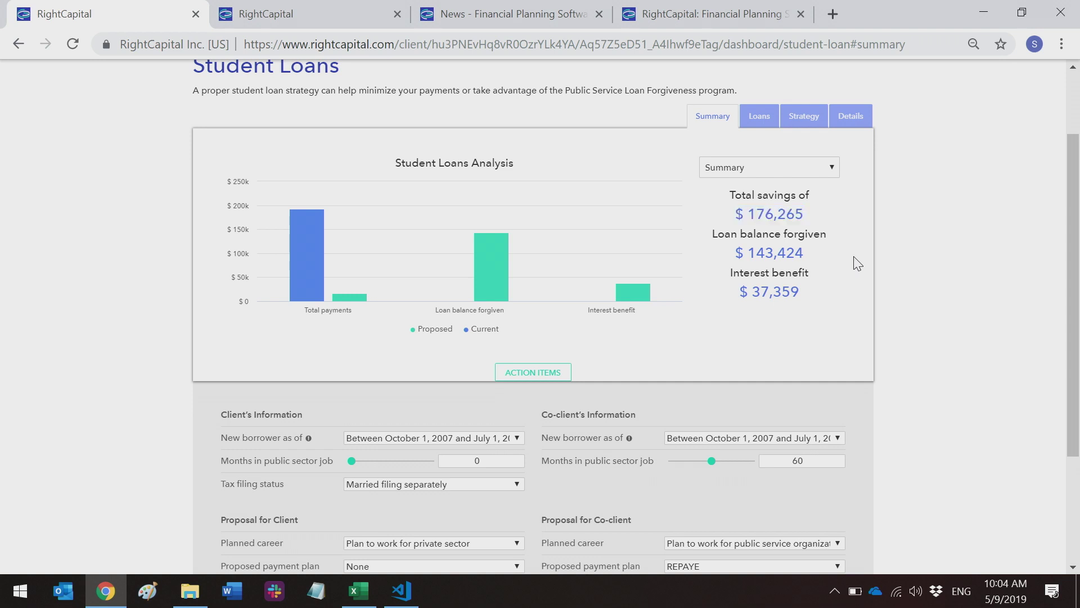
scroll(856, 264, up, 2)
click(828, 252)
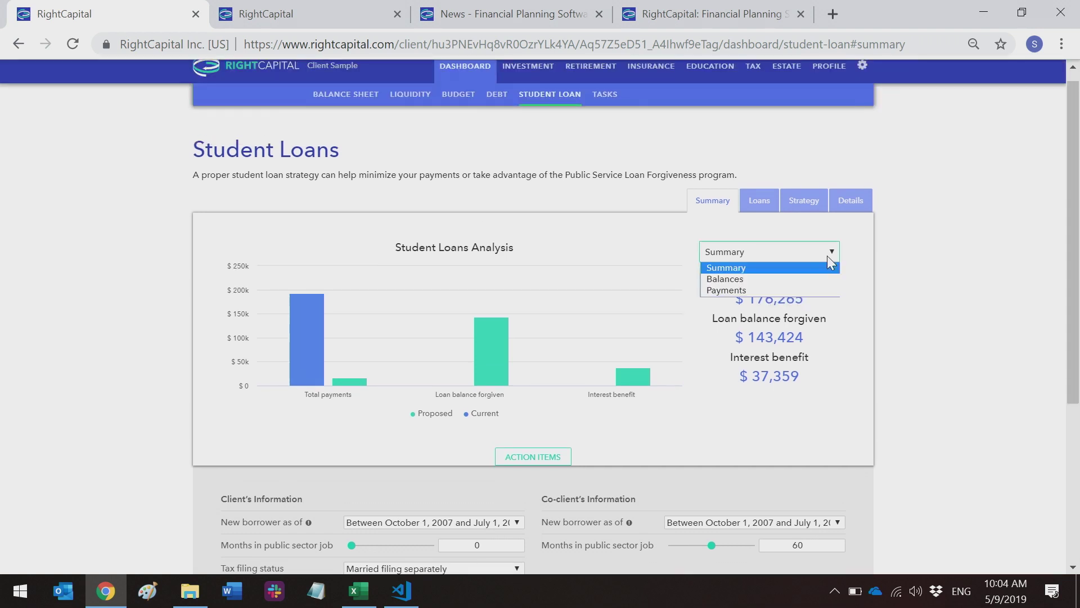
click(809, 290)
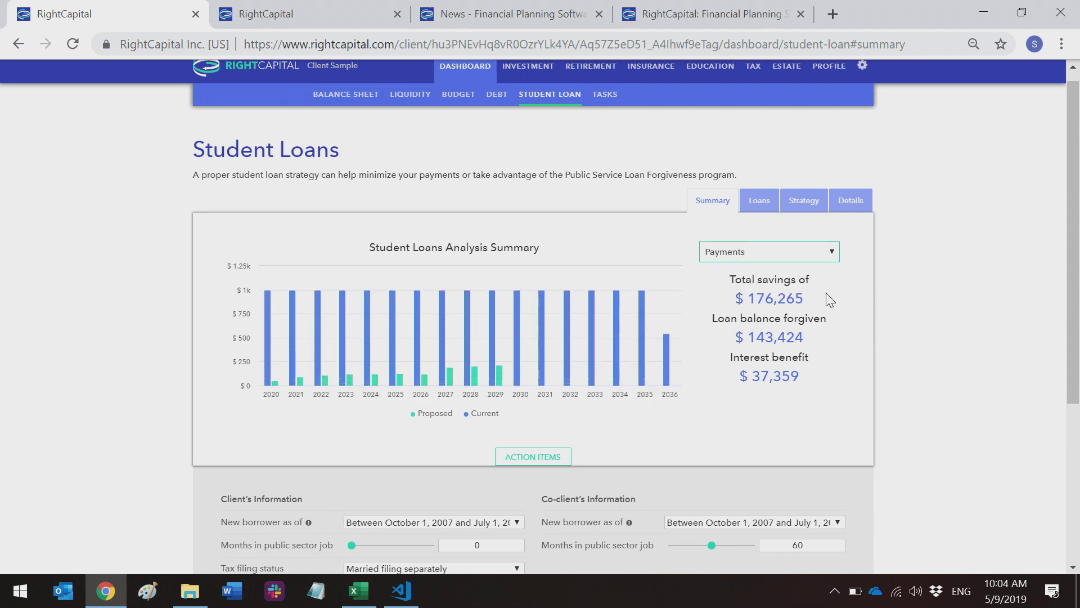
scroll(839, 307, up, 1)
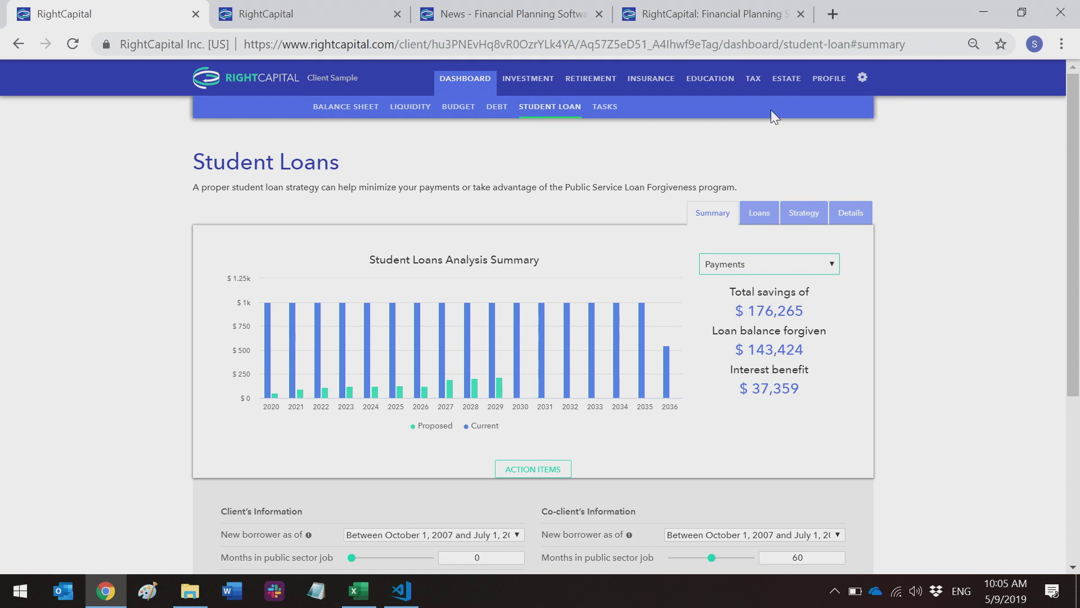
- Open the sample client's Tax Estimate and view its projection details
click(754, 85)
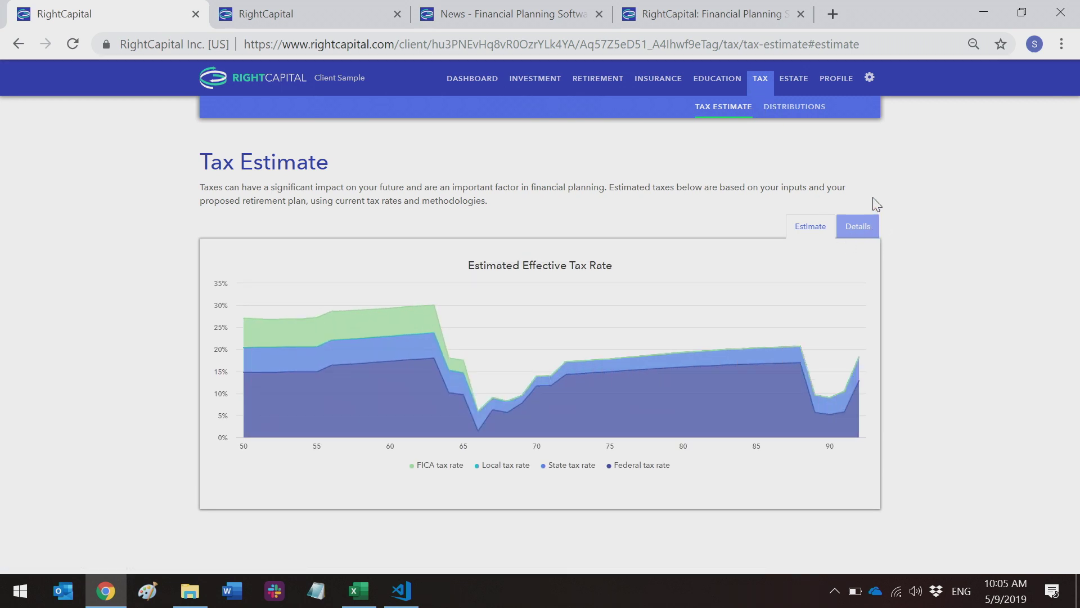
click(874, 225)
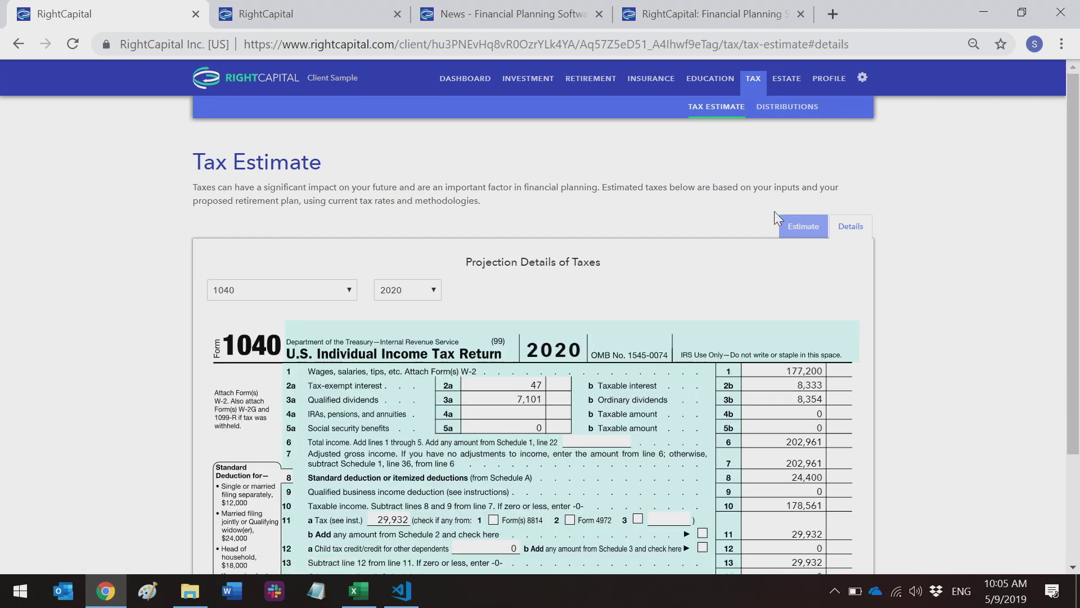
- In the tax Distributions analysis, set the withdrawal strategy to Sequential withdrawal and review the proposed strategy's benefit
click(791, 117)
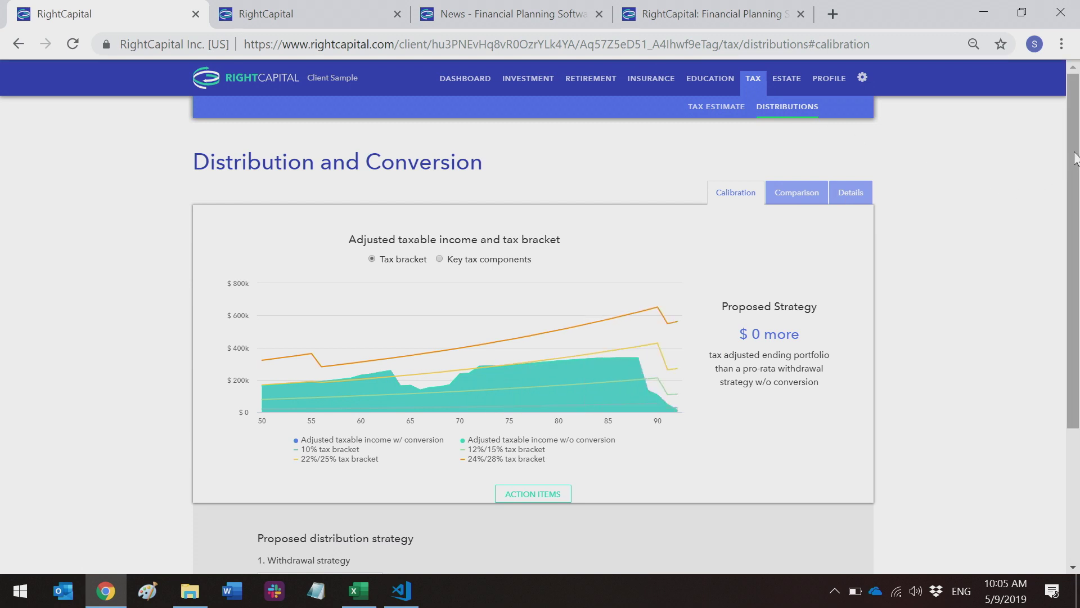
drag(1074, 158, 1073, 220)
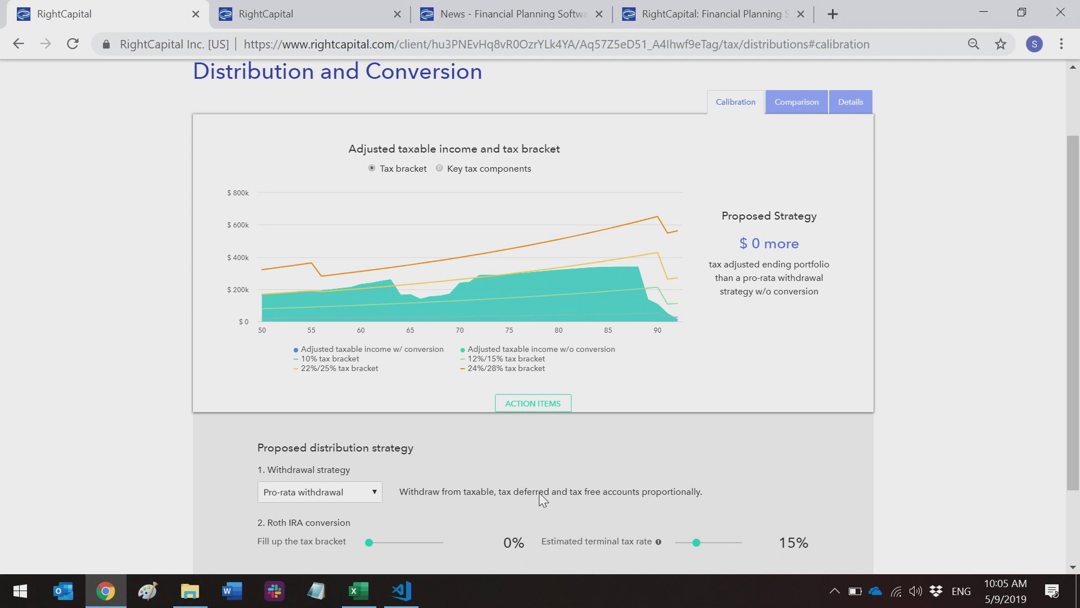
click(374, 492)
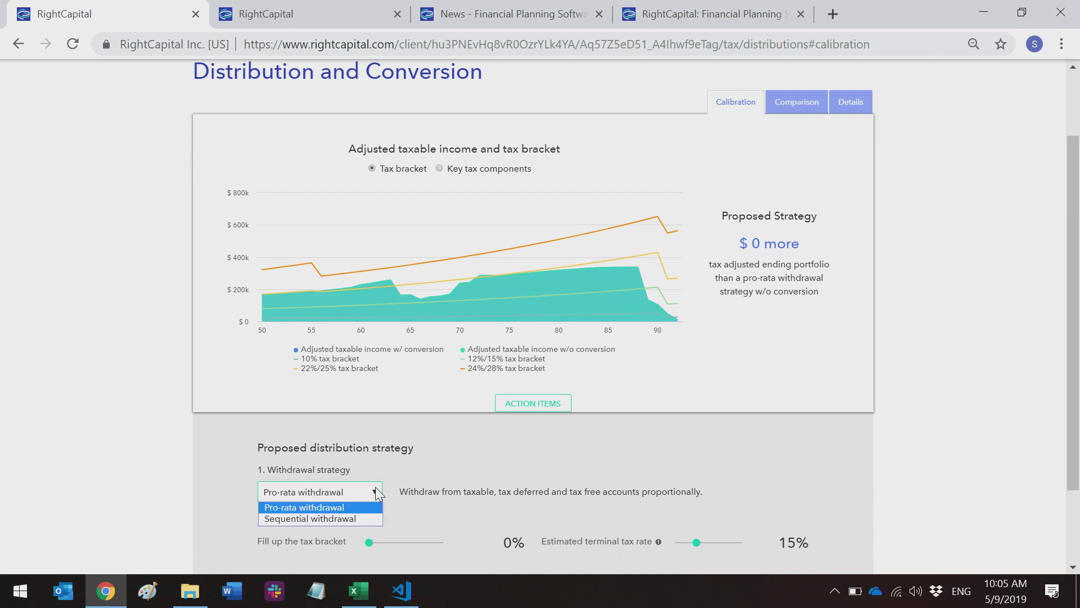
click(356, 518)
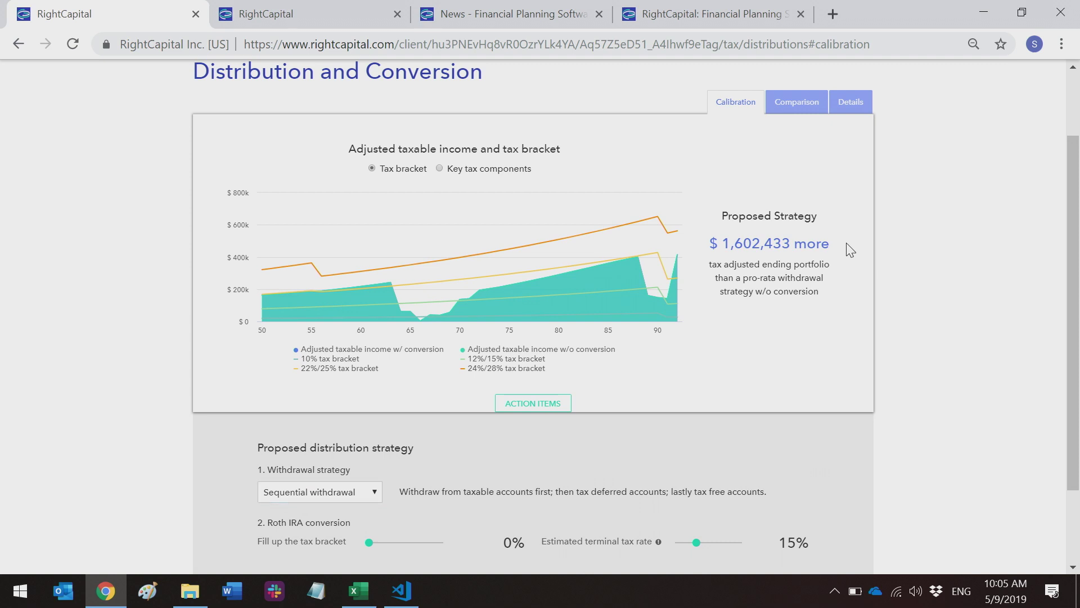
drag(850, 250, 708, 244)
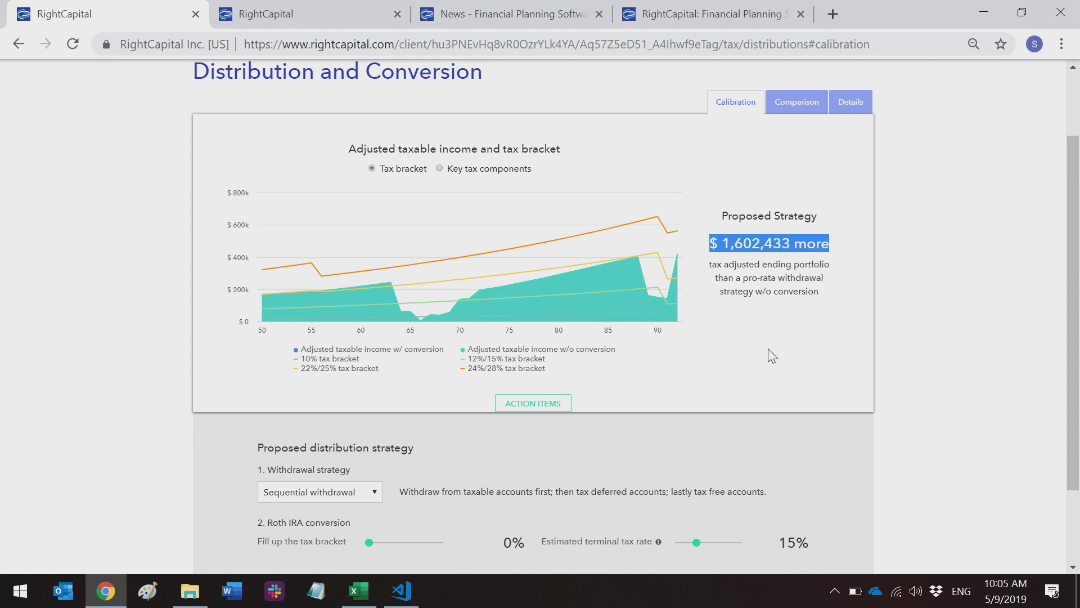
scroll(1074, 338, up, 2)
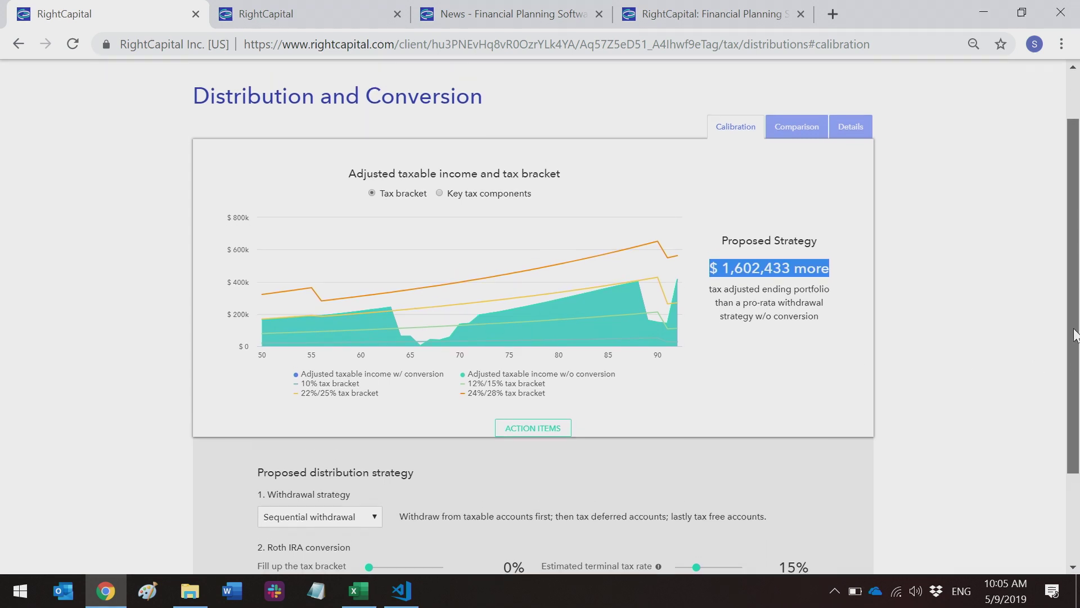
drag(1074, 335, 1077, 284)
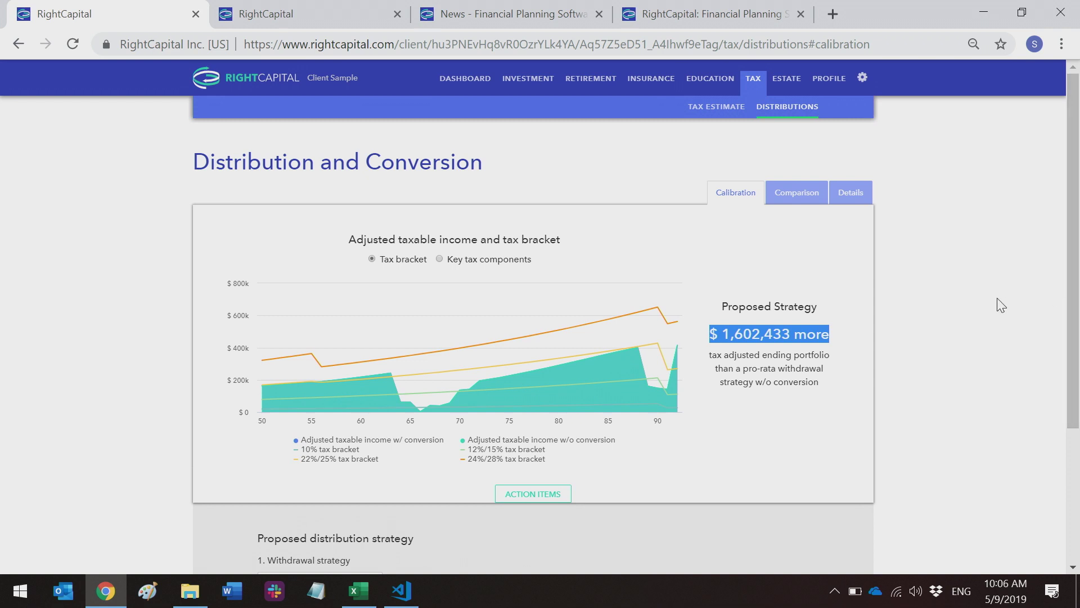
- In the Retirement Analysis, set the proposed client and co-client retirement ages to 66 and the retirement monthly expense to $8,000
click(602, 86)
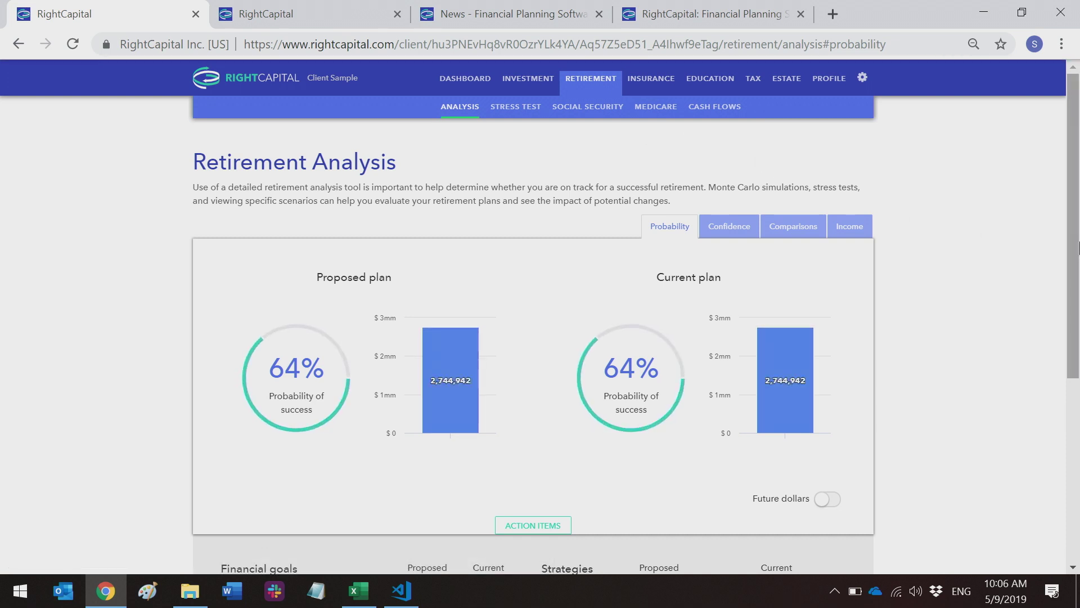
drag(1078, 248, 1074, 359)
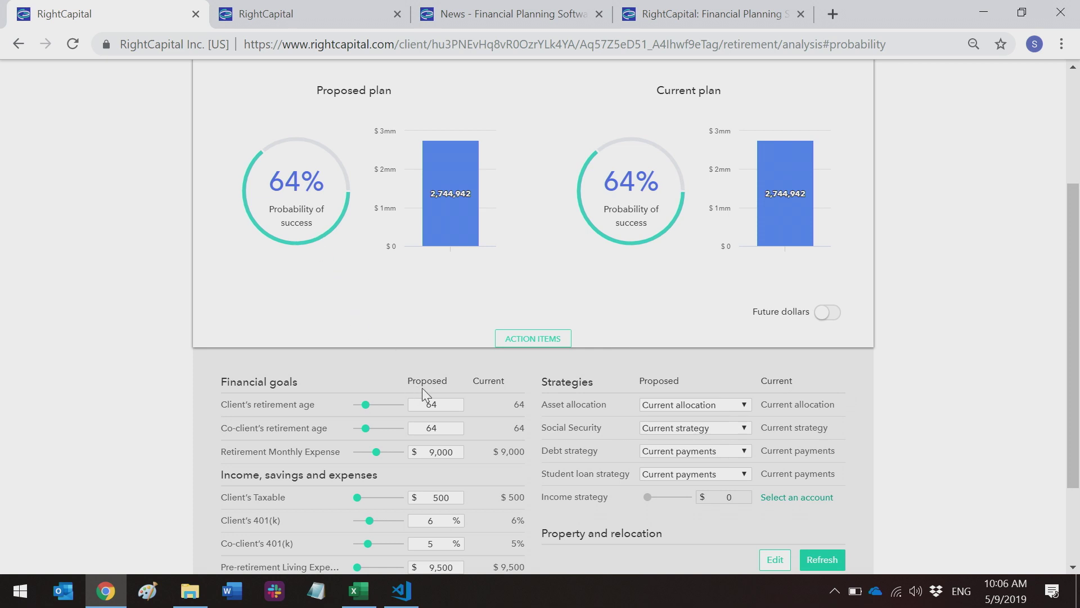
click(449, 404)
key(BackSpace)
text(6)
click(437, 431)
key(BackSpace)
text(6)
click(431, 452)
key(Delete)
text(8)
- Set the proposed asset allocation to Aggressive and refresh the retirement plan's probability of success
click(733, 407)
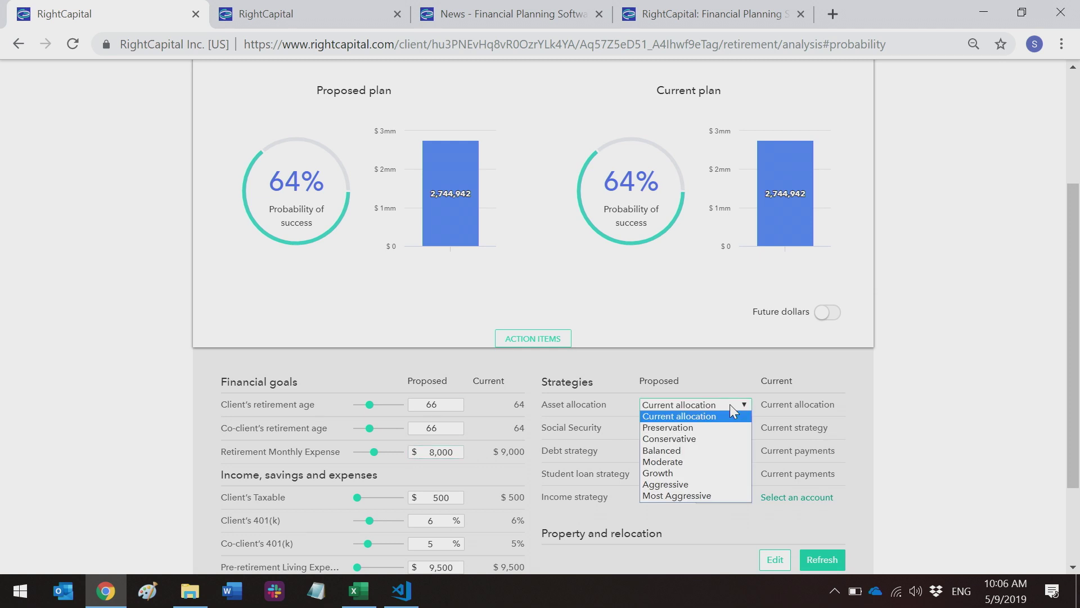
click(710, 485)
click(820, 560)
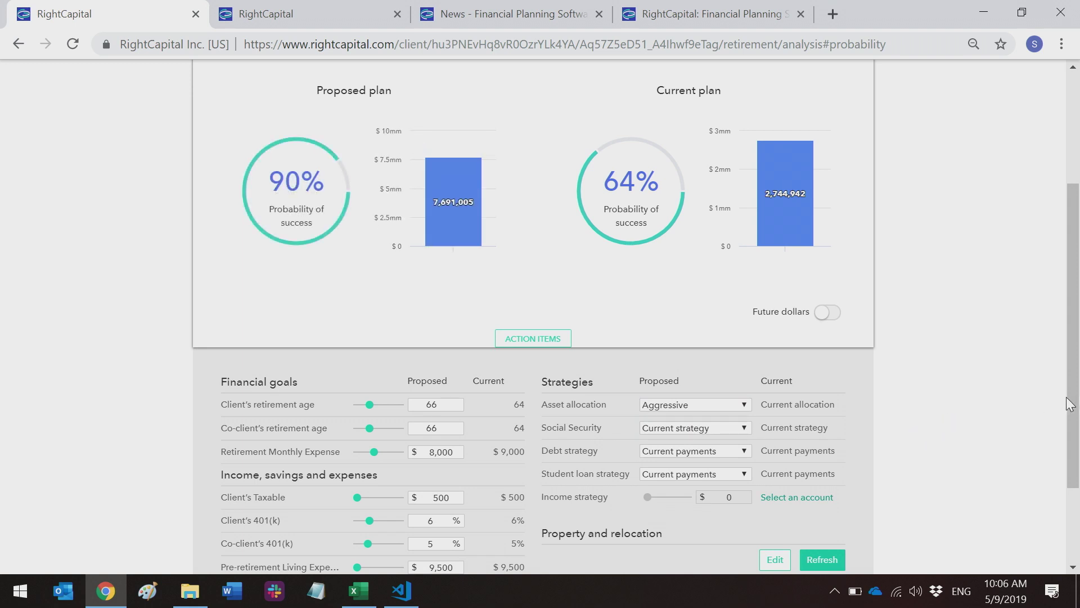
drag(1075, 410, 1077, 389)
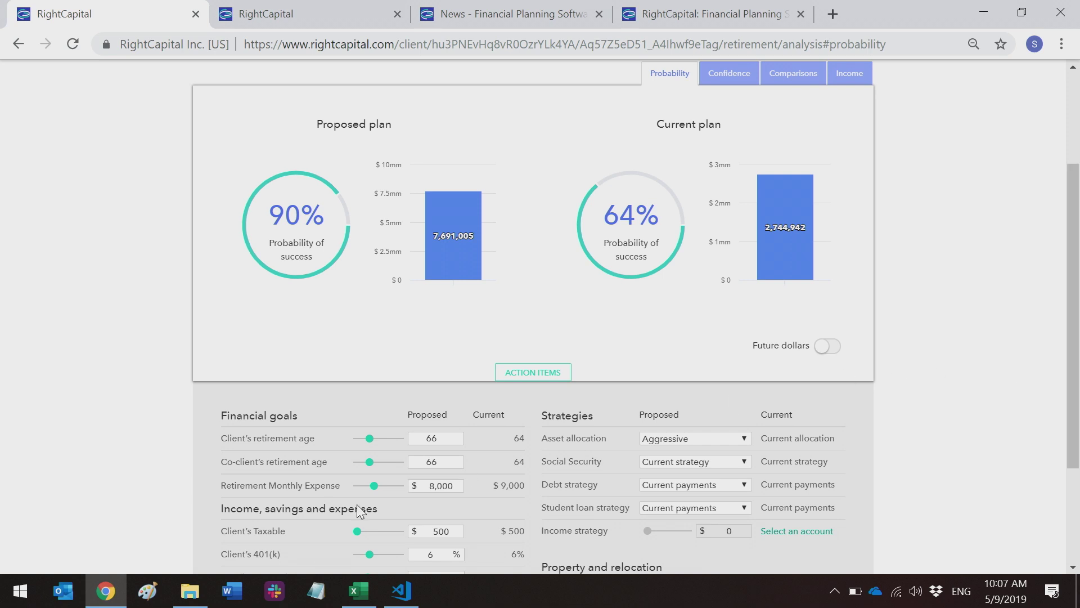
- Switch to Visual Studio Code and examine the household and income data in SinglePlan.json
click(401, 590)
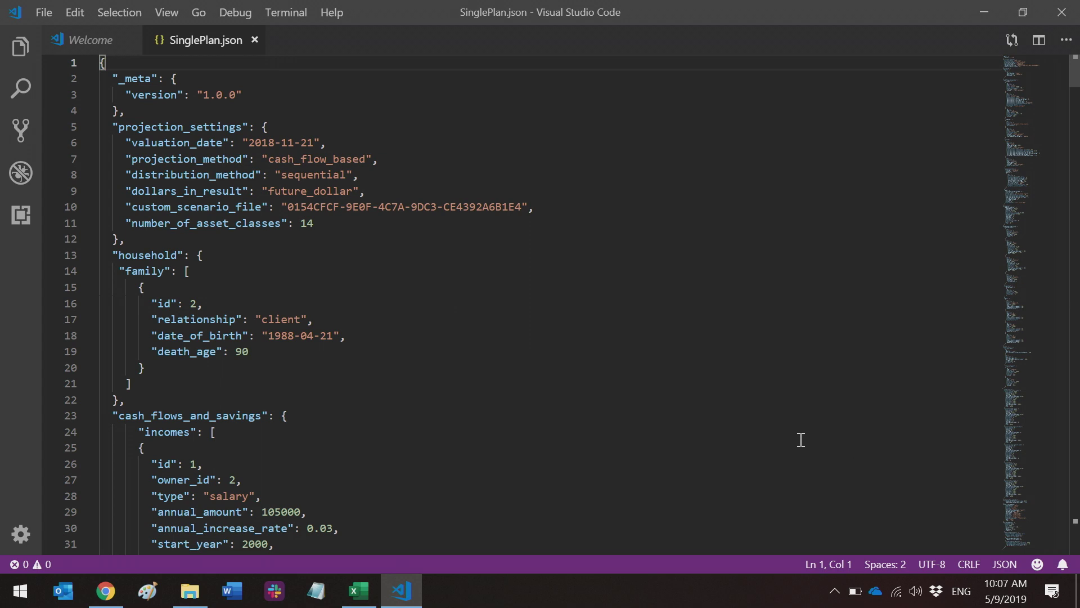
scroll(801, 439, down, 4)
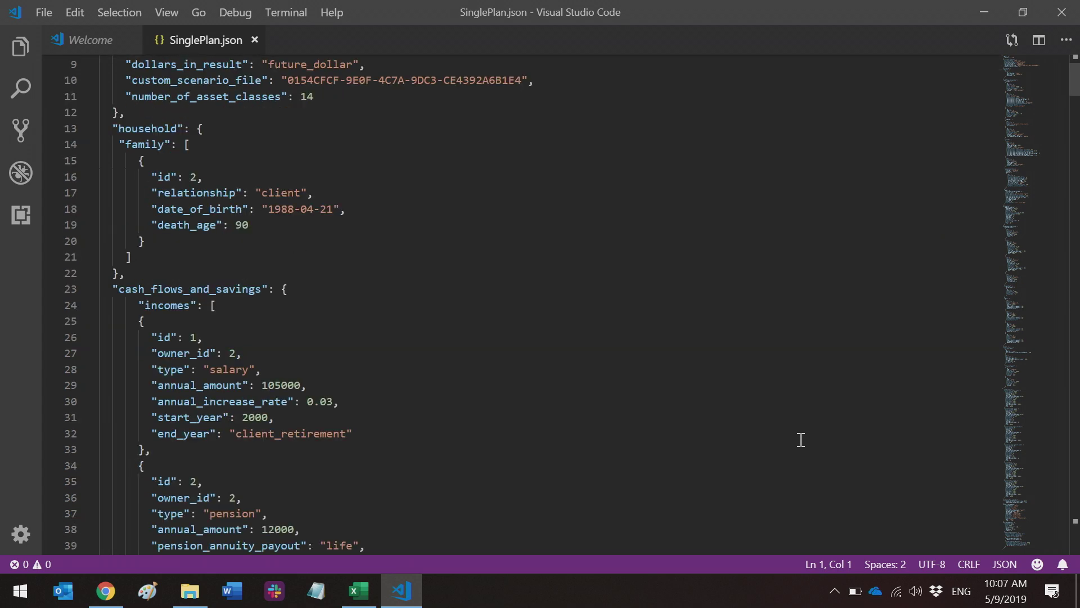